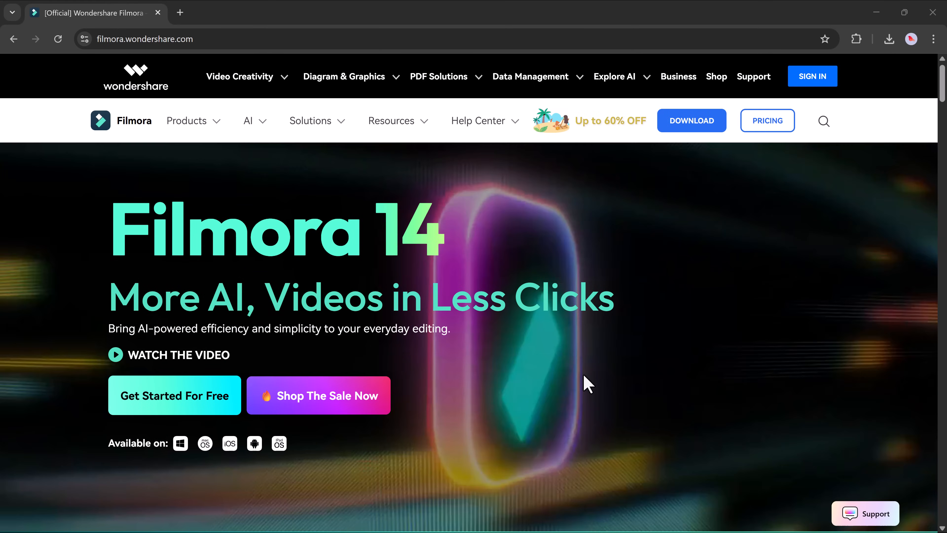
- Look through the Filmora 14 home page, including its AI features, tutorial videos, reviews and FAQ
{"action": "scroll", "coordinate": [584, 375], "scroll_direction": "down", "scroll_amount": 3}
{"action": "scroll", "coordinate": [584, 375], "scroll_direction": "down", "scroll_amount": 9}
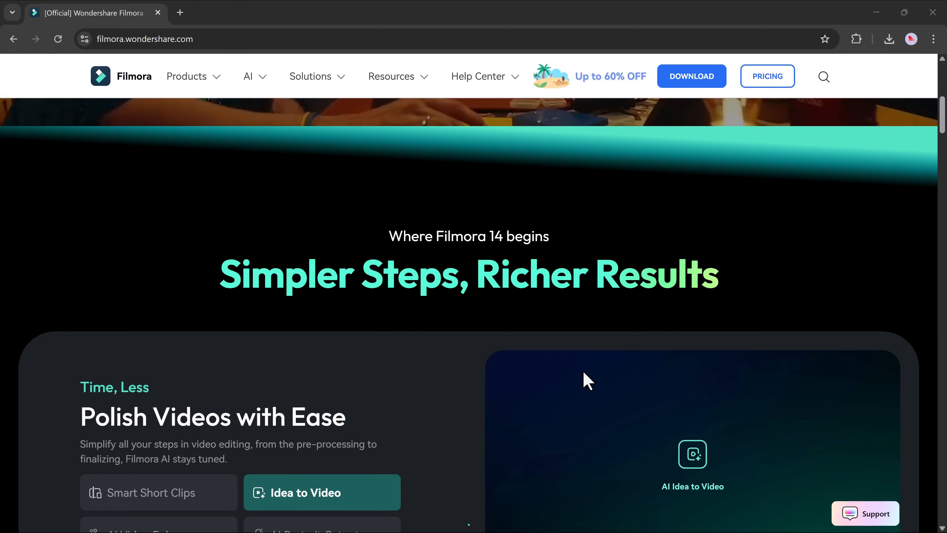
{"action": "scroll", "coordinate": [588, 380], "scroll_direction": "down", "scroll_amount": 2}
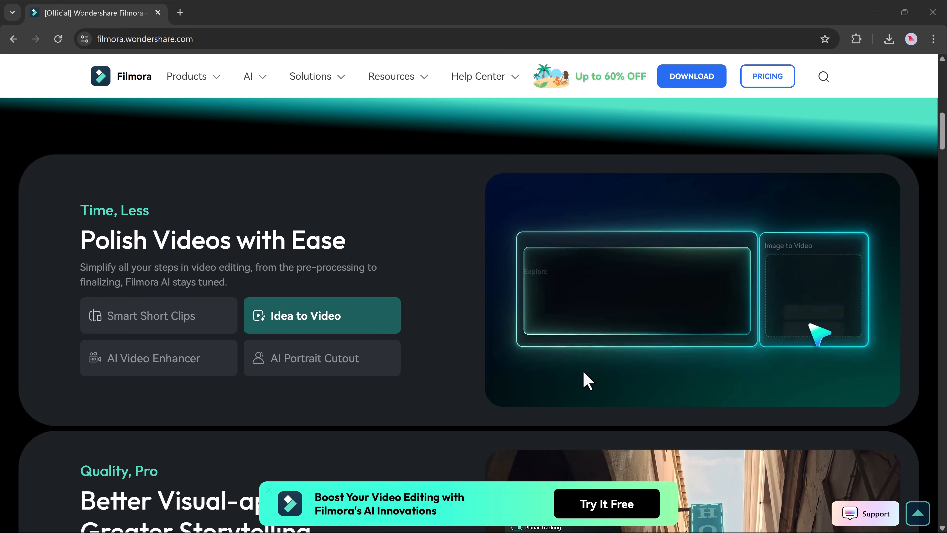
{"action": "scroll", "coordinate": [587, 381], "scroll_direction": "down", "scroll_amount": 6}
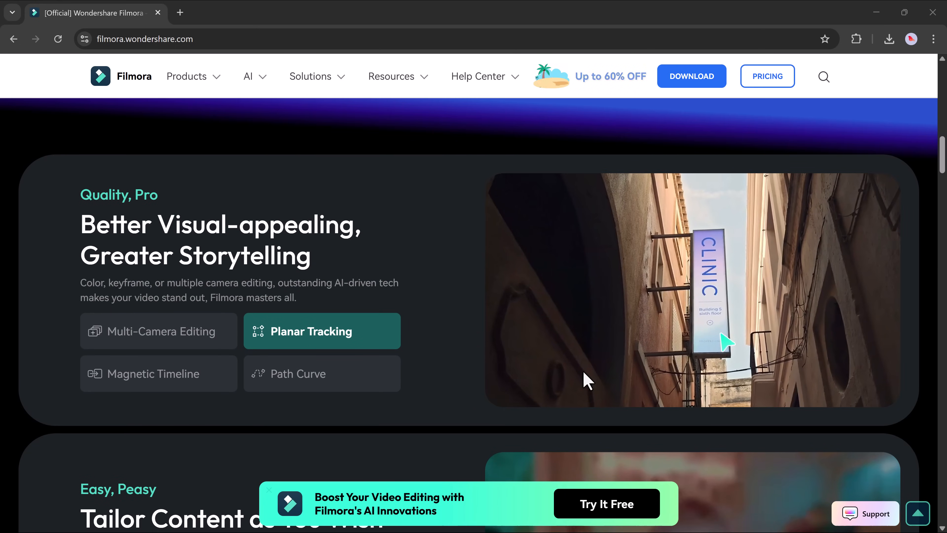
{"action": "scroll", "coordinate": [588, 381], "scroll_direction": "down", "scroll_amount": 7}
{"action": "scroll", "coordinate": [588, 380], "scroll_direction": "down", "scroll_amount": 7}
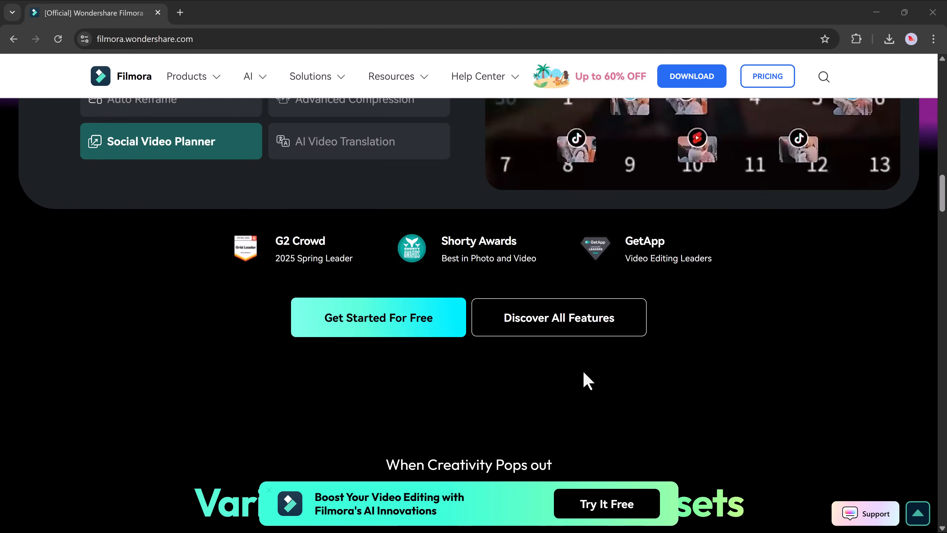
{"action": "scroll", "coordinate": [588, 380], "scroll_direction": "down", "scroll_amount": 7}
{"action": "scroll", "coordinate": [588, 380], "scroll_direction": "down", "scroll_amount": 10}
{"action": "scroll", "coordinate": [588, 381], "scroll_direction": "down", "scroll_amount": 3}
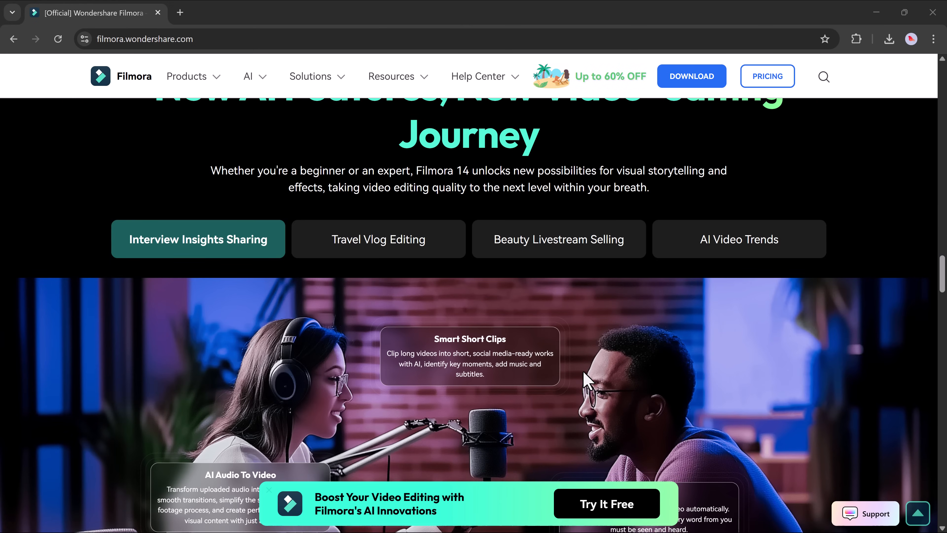
{"action": "scroll", "coordinate": [587, 380], "scroll_direction": "down", "scroll_amount": 5}
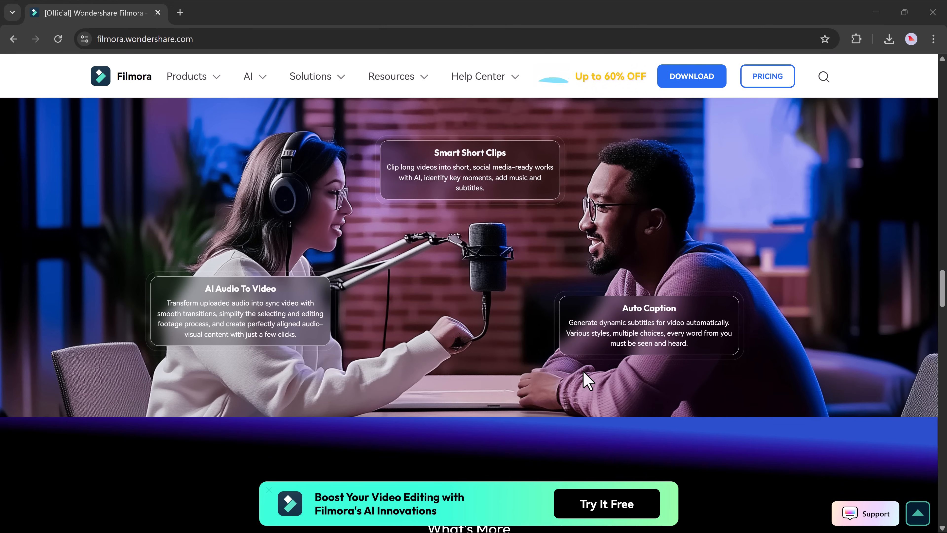
{"action": "scroll", "coordinate": [588, 381], "scroll_direction": "down", "scroll_amount": 8}
{"action": "scroll", "coordinate": [588, 381], "scroll_direction": "down", "scroll_amount": 8}
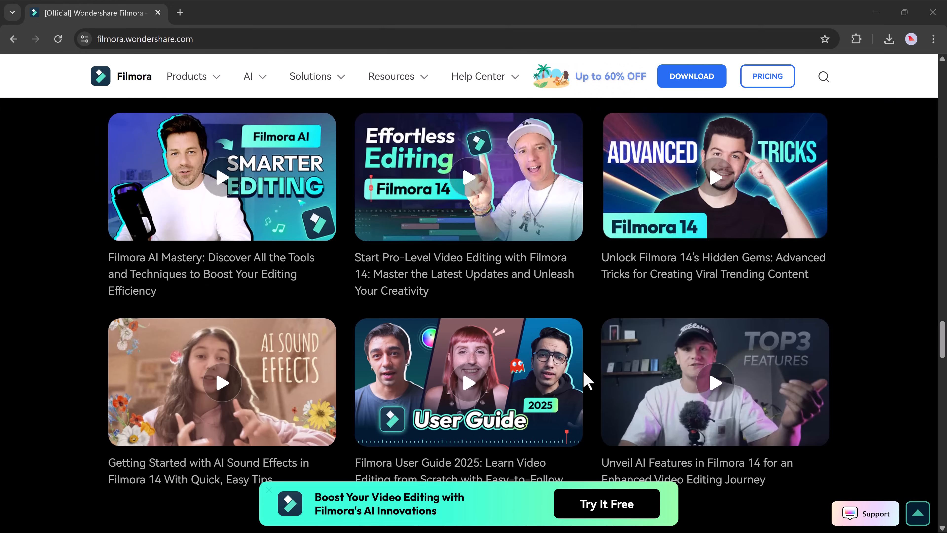
{"action": "scroll", "coordinate": [588, 380], "scroll_direction": "down", "scroll_amount": 6}
{"action": "scroll", "coordinate": [587, 381], "scroll_direction": "down", "scroll_amount": 6}
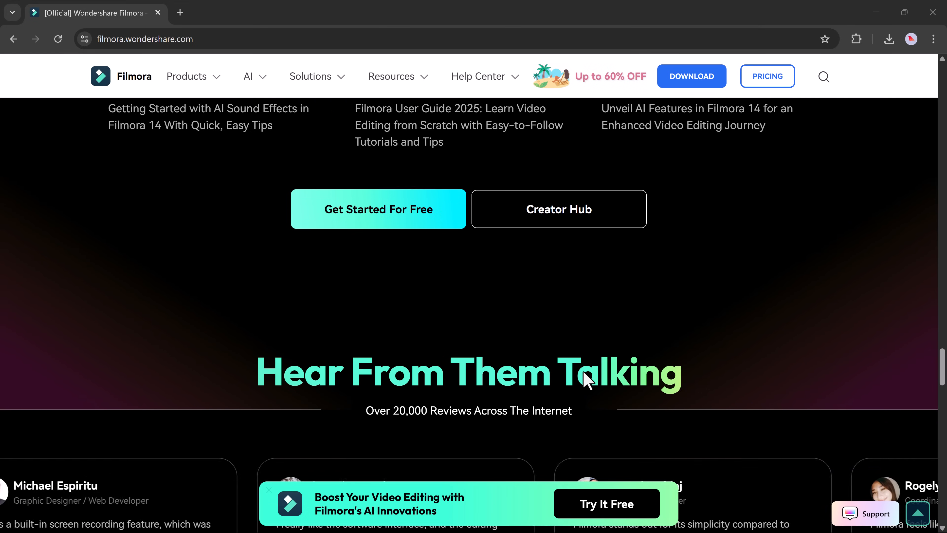
{"action": "scroll", "coordinate": [588, 381], "scroll_direction": "down", "scroll_amount": 3}
{"action": "scroll", "coordinate": [588, 380], "scroll_direction": "down", "scroll_amount": 15}
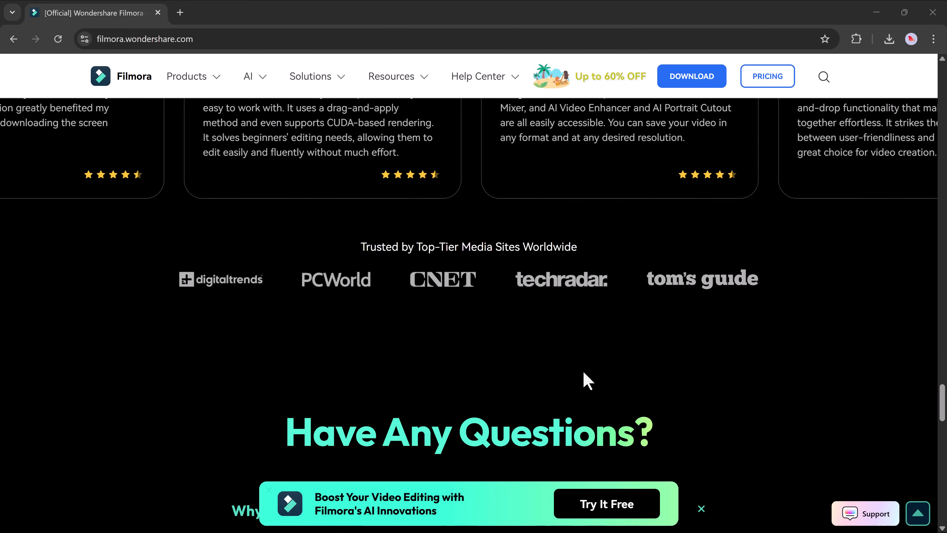
{"action": "scroll", "coordinate": [588, 381], "scroll_direction": "down", "scroll_amount": 10}
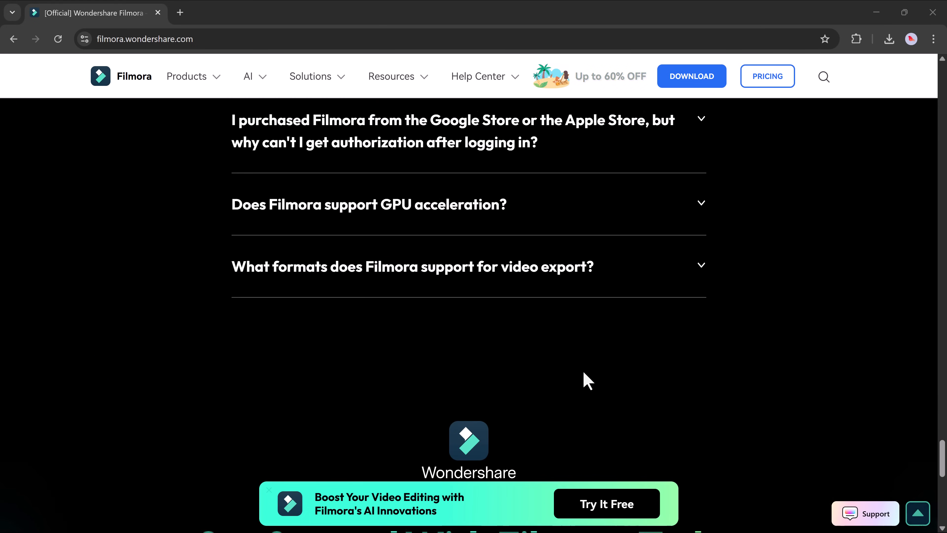
{"action": "scroll", "coordinate": [588, 380], "scroll_direction": "up", "scroll_amount": 1}
{"action": "scroll", "coordinate": [585, 374], "scroll_direction": "up", "scroll_amount": 20}
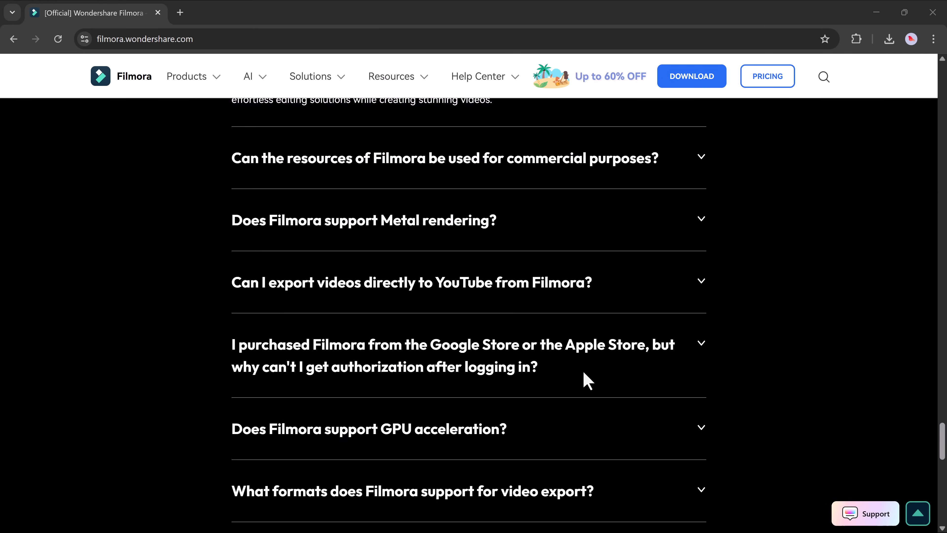
{"action": "scroll", "coordinate": [583, 372], "scroll_direction": "up", "scroll_amount": 20}
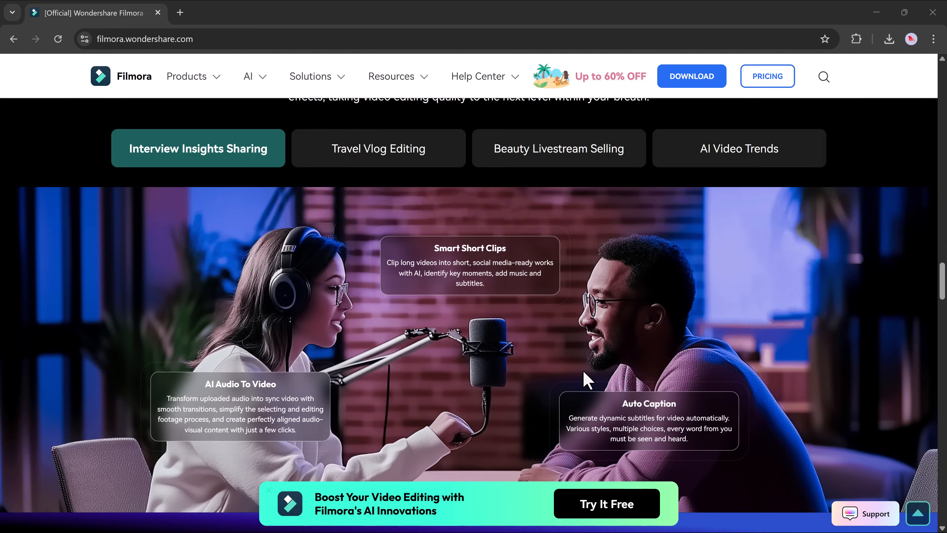
{"action": "scroll", "coordinate": [588, 380], "scroll_direction": "up", "scroll_amount": 15}
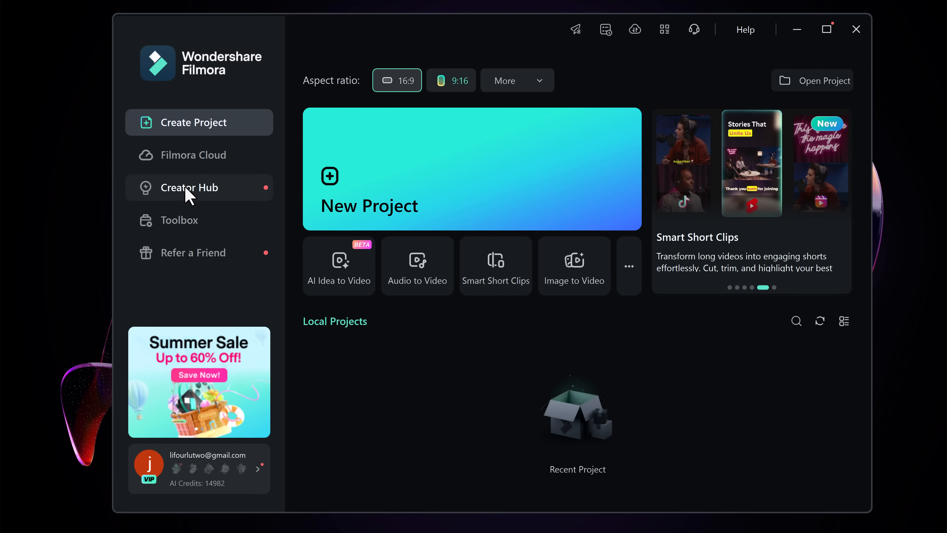
- Open the AI Idea to Video tool from Filmora's Toolbox
{"action": "left_click", "coordinate": [182, 220]}
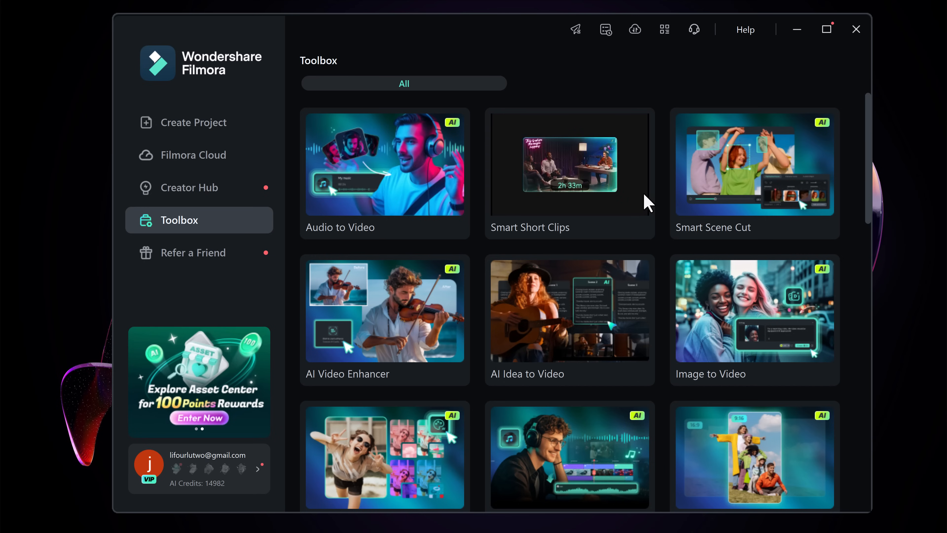
{"action": "scroll", "coordinate": [821, 202], "scroll_direction": "down", "scroll_amount": 2}
{"action": "scroll", "coordinate": [783, 202], "scroll_direction": "down", "scroll_amount": 6}
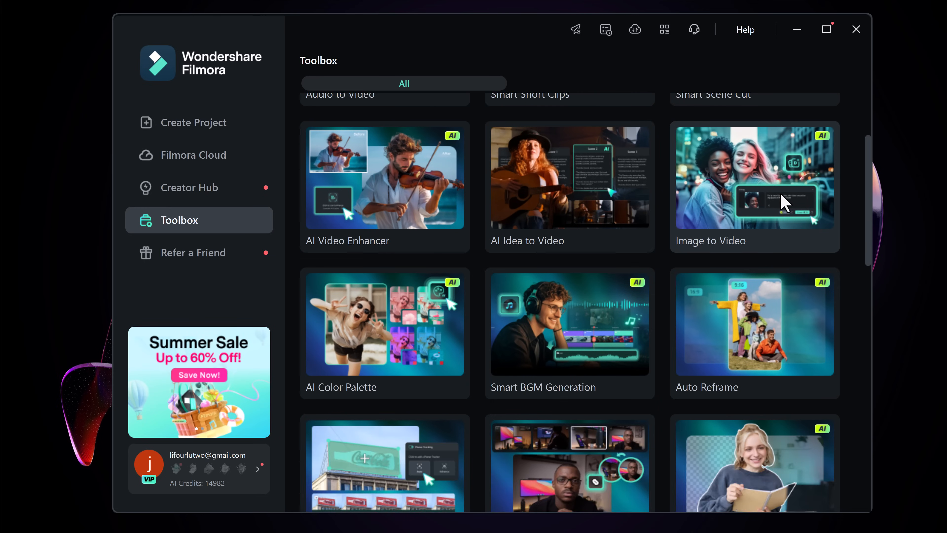
{"action": "scroll", "coordinate": [780, 193], "scroll_direction": "down", "scroll_amount": 12}
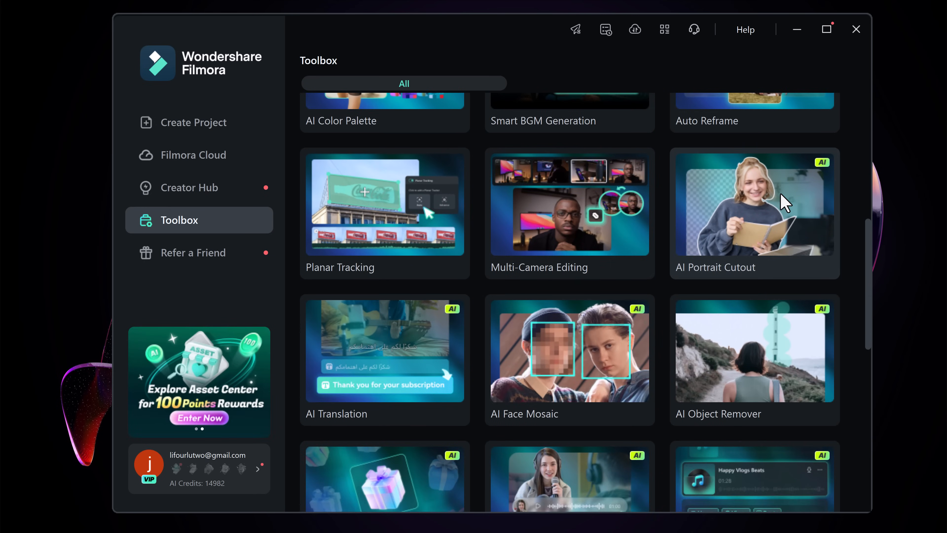
{"action": "scroll", "coordinate": [783, 202], "scroll_direction": "down", "scroll_amount": 10}
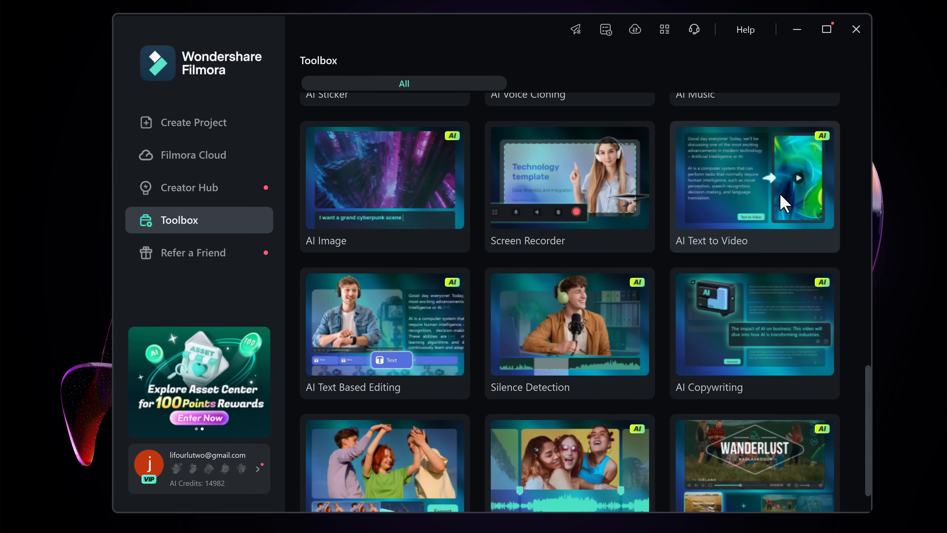
{"action": "scroll", "coordinate": [783, 201], "scroll_direction": "up", "scroll_amount": 14}
{"action": "scroll", "coordinate": [783, 202], "scroll_direction": "up", "scroll_amount": 16}
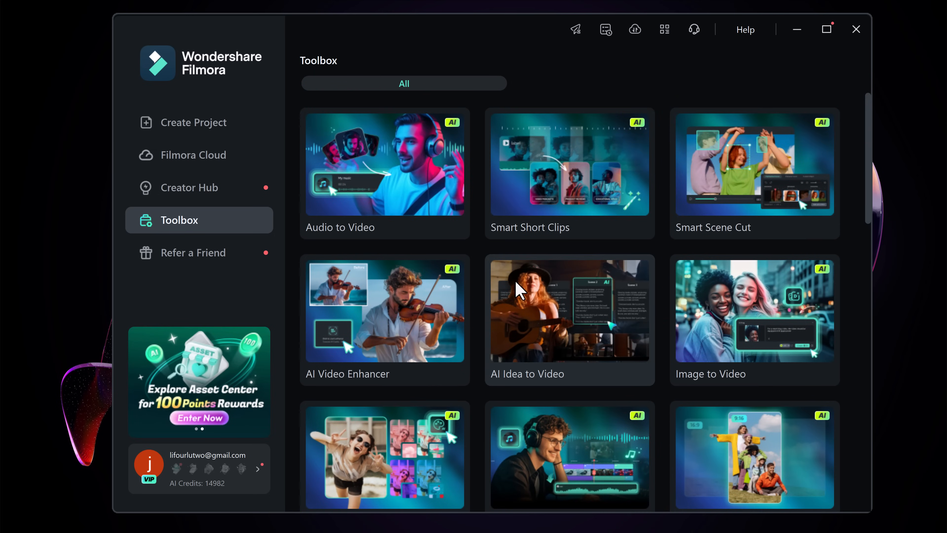
{"action": "left_click", "coordinate": [534, 312]}
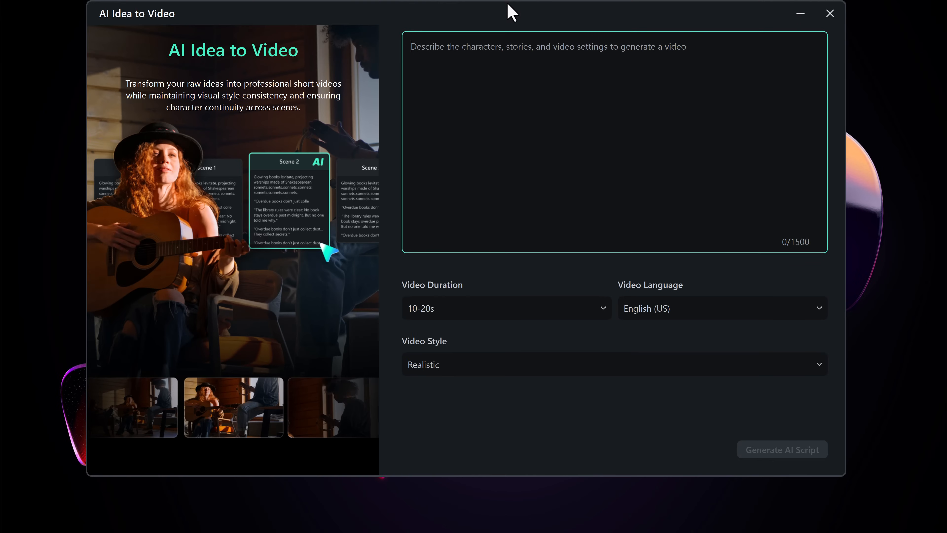
- Enter the video idea "A work day vlog of a cute fat anthropomorphic orange tabby cat"
{"action": "left_click_drag", "start_coordinate": [615, 23], "coordinate": [616, 54]}
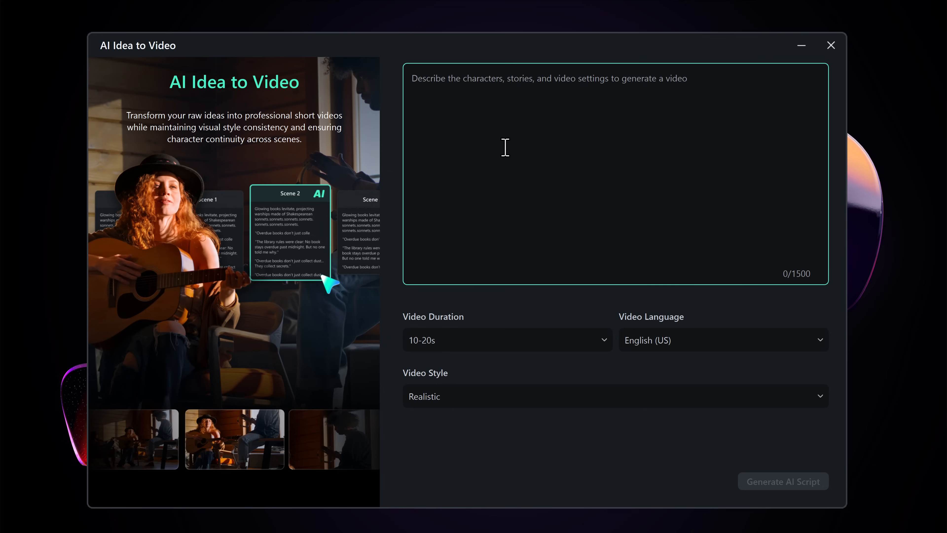
{"action": "type", "text": "A work day vlog of a cute fat anthropomorphic orange tabby cat"}
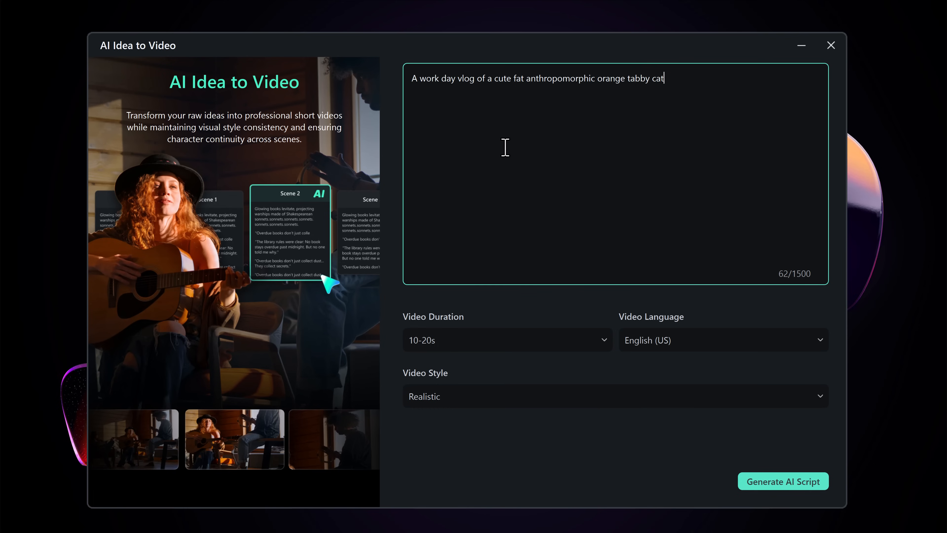
- Look through the available video duration and video language options
{"action": "left_click", "coordinate": [515, 335]}
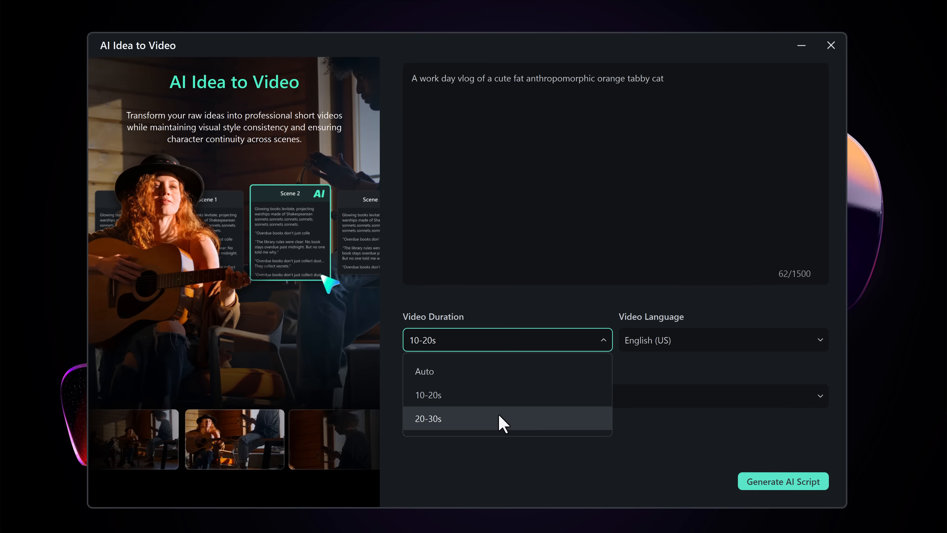
{"action": "left_click", "coordinate": [694, 339]}
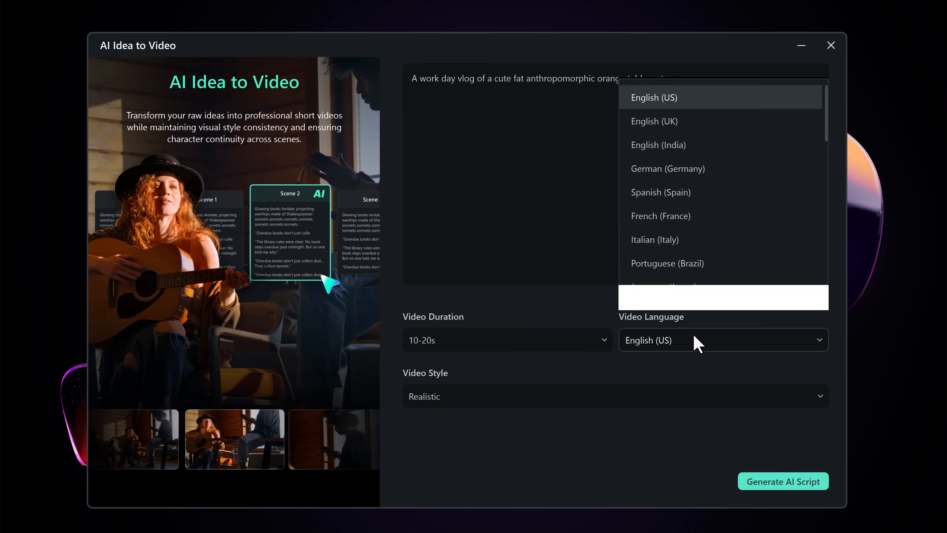
{"action": "scroll", "coordinate": [704, 259], "scroll_direction": "down", "scroll_amount": 1}
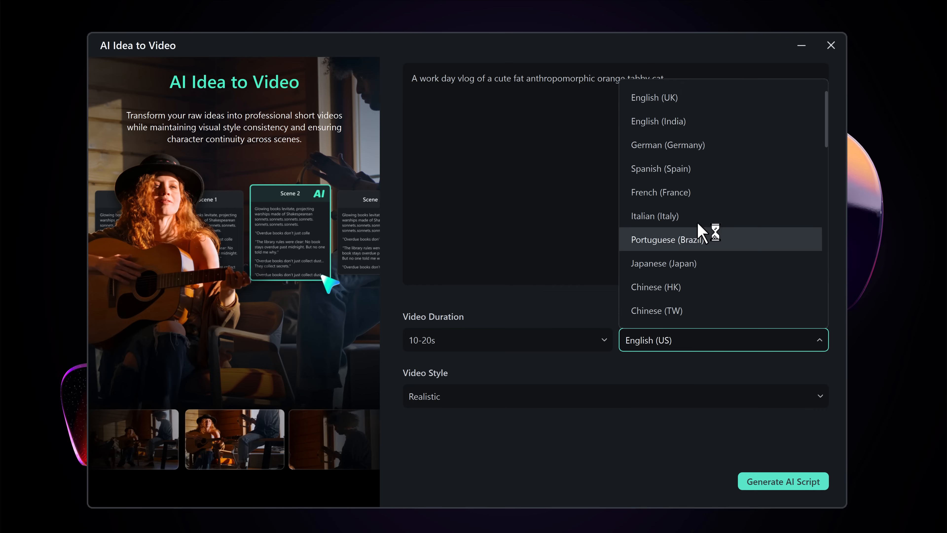
{"action": "scroll", "coordinate": [687, 149], "scroll_direction": "down", "scroll_amount": 5}
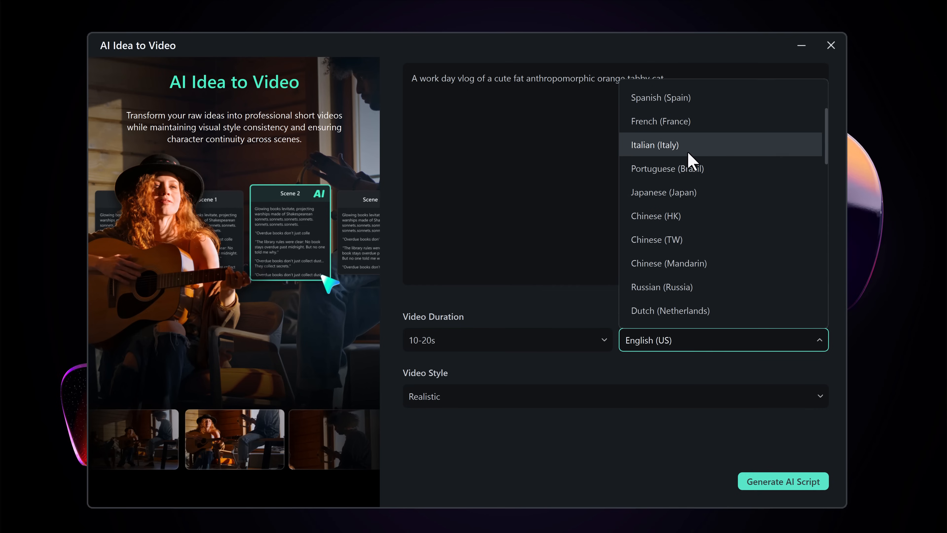
{"action": "scroll", "coordinate": [687, 151], "scroll_direction": "down", "scroll_amount": 5}
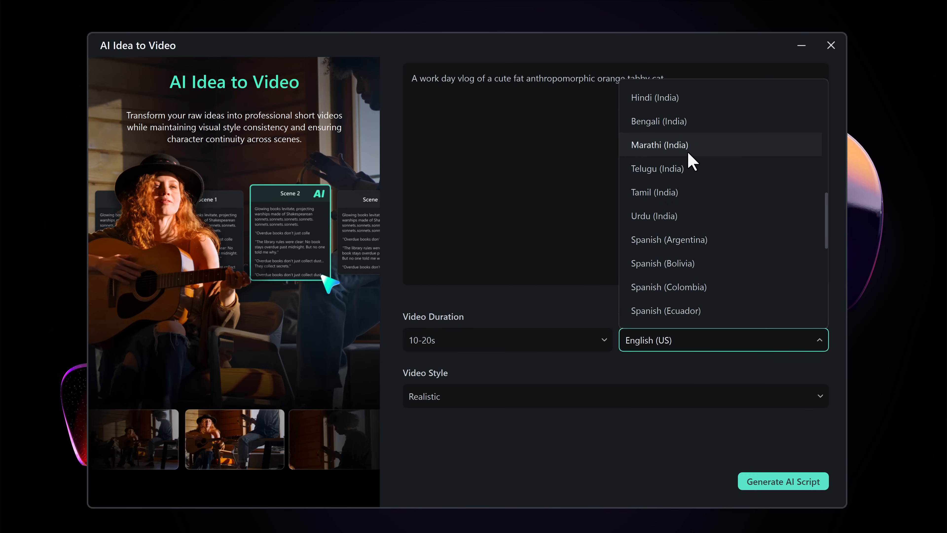
{"action": "scroll", "coordinate": [687, 151], "scroll_direction": "down", "scroll_amount": 1}
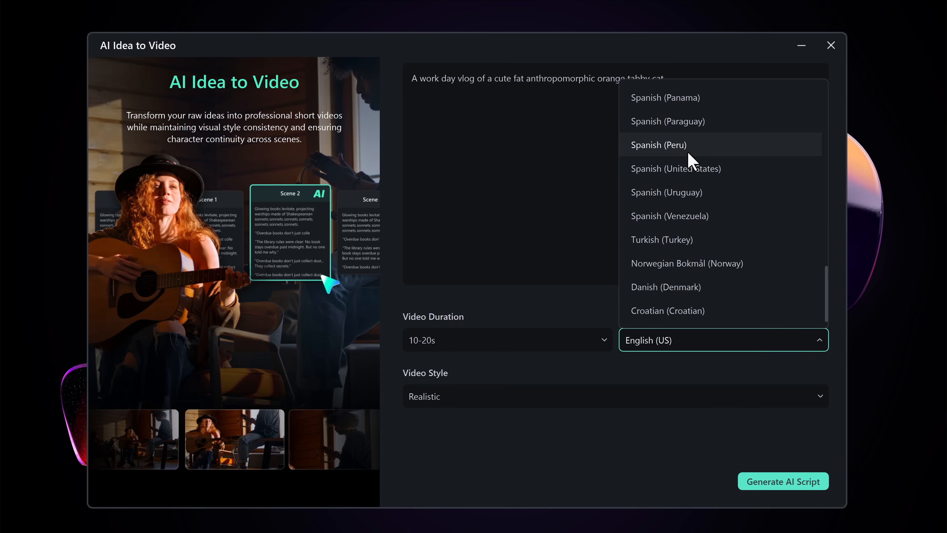
{"action": "left_click", "coordinate": [693, 340]}
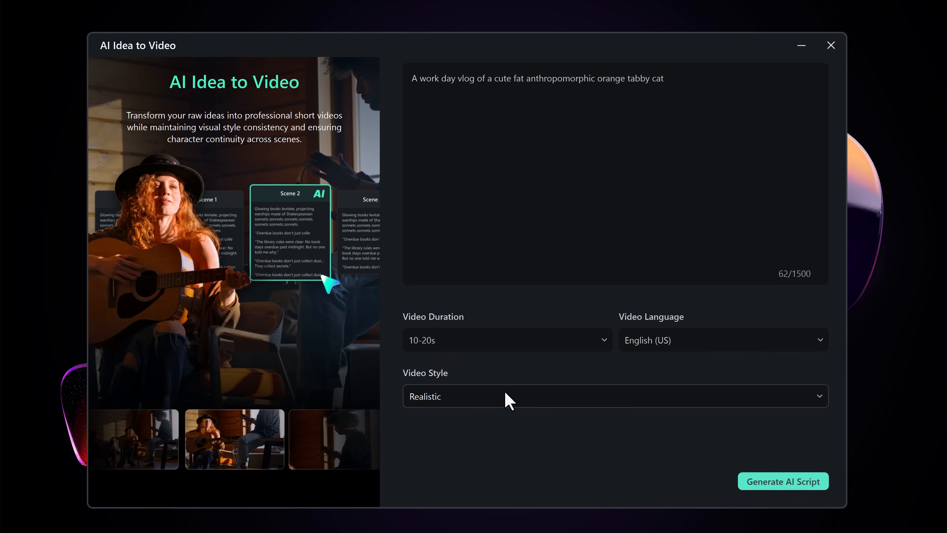
- Choose the Realistic video style and generate the AI script
{"action": "left_click", "coordinate": [482, 397]}
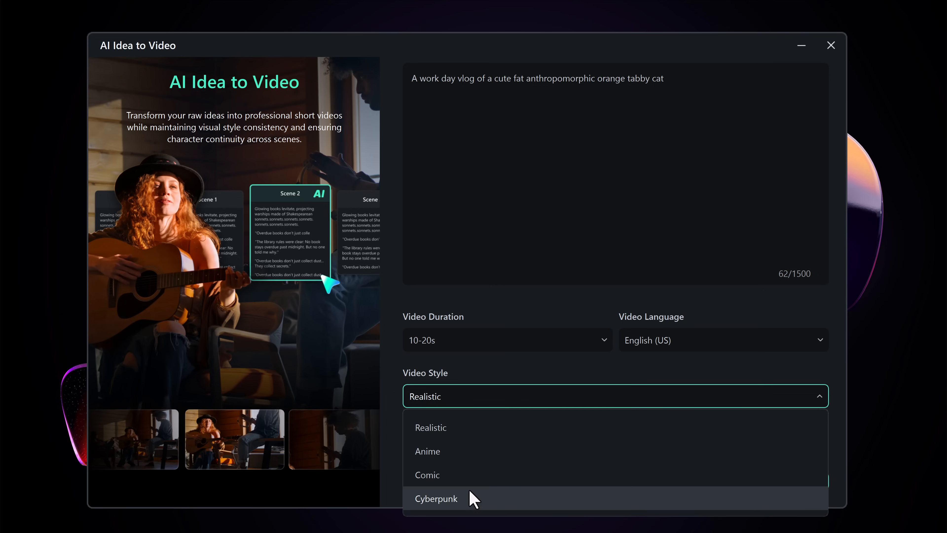
{"action": "left_click", "coordinate": [467, 429]}
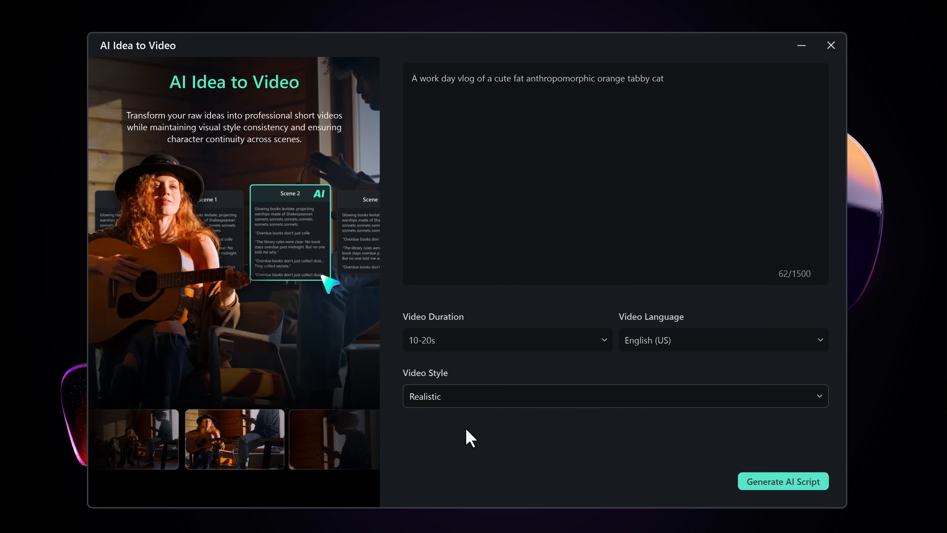
{"action": "left_click", "coordinate": [790, 493]}
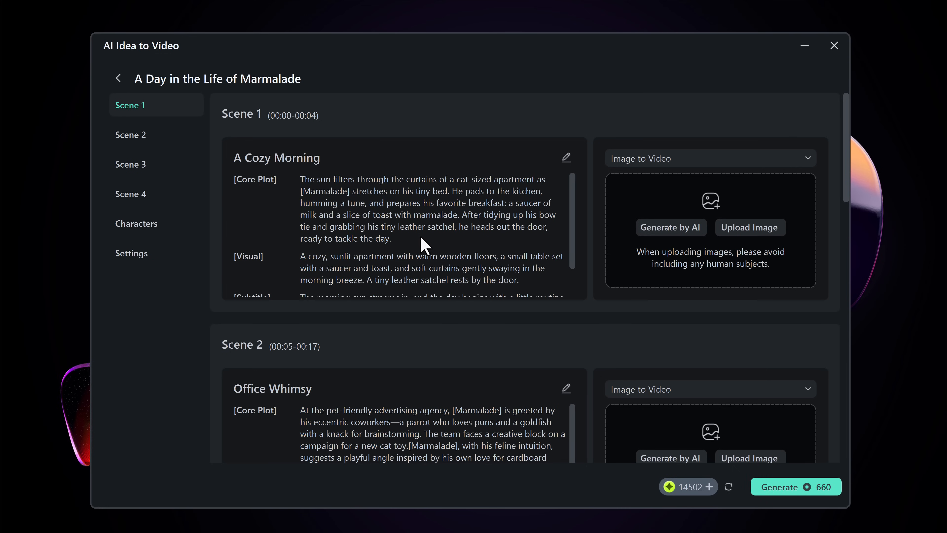
- Review the generated script's scenes, character description and video settings
{"action": "scroll", "coordinate": [668, 235], "scroll_direction": "down", "scroll_amount": 2}
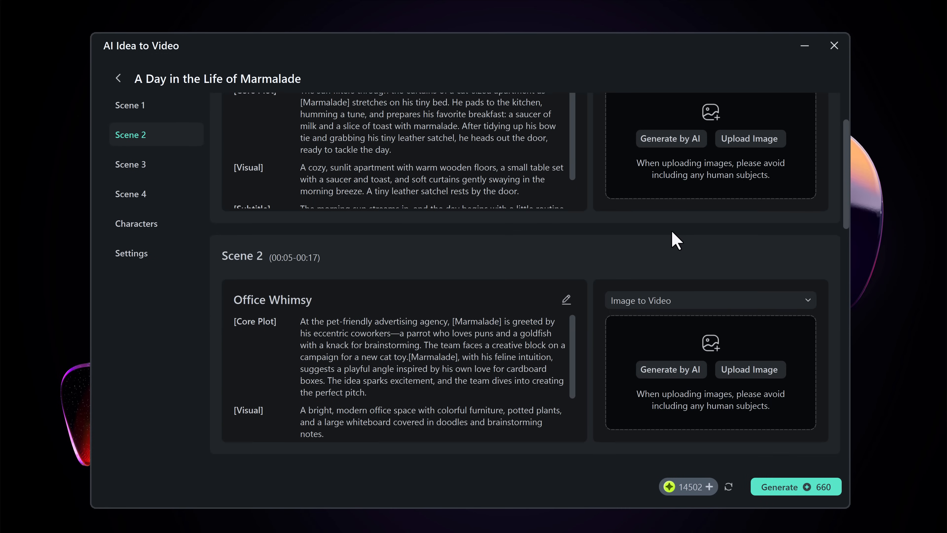
{"action": "scroll", "coordinate": [672, 237], "scroll_direction": "down", "scroll_amount": 2}
{"action": "scroll", "coordinate": [676, 239], "scroll_direction": "down", "scroll_amount": 5}
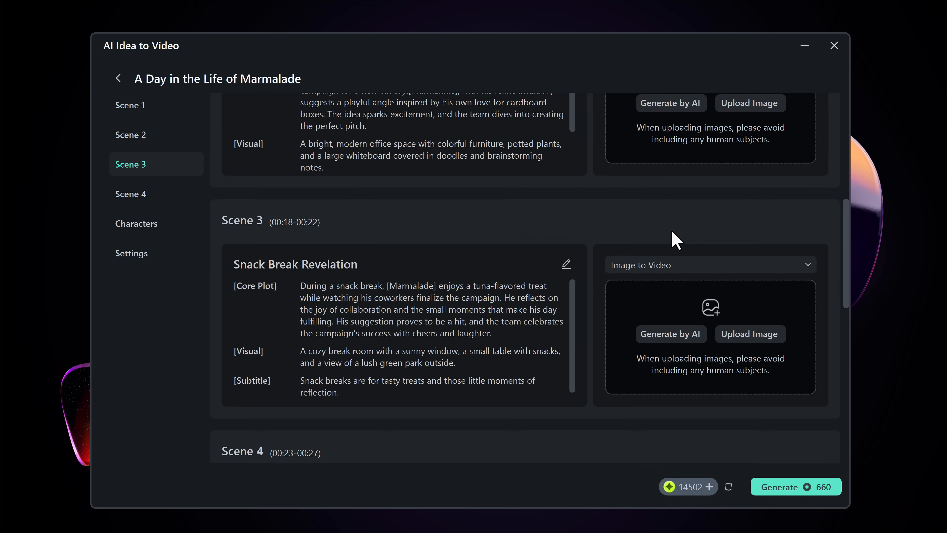
{"action": "scroll", "coordinate": [673, 232], "scroll_direction": "down", "scroll_amount": 1}
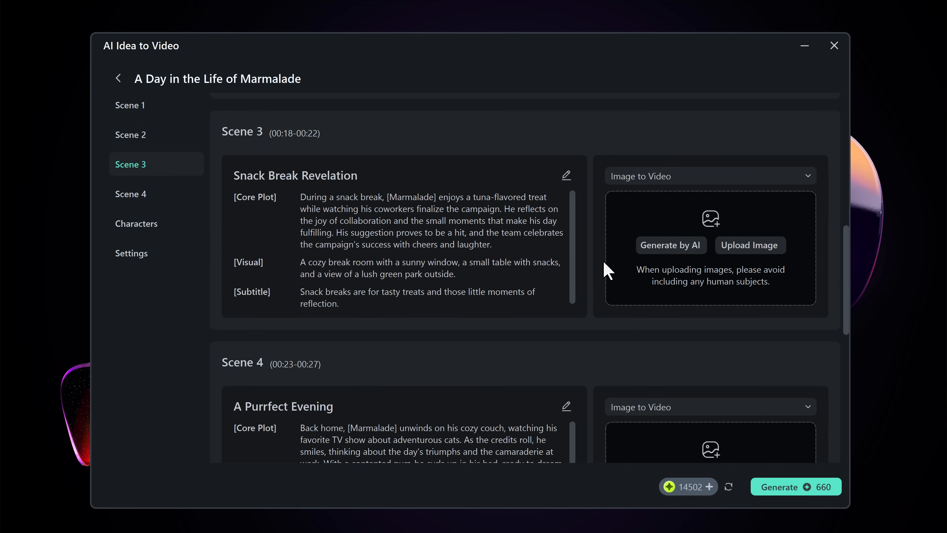
{"action": "scroll", "coordinate": [608, 271], "scroll_direction": "down", "scroll_amount": 10}
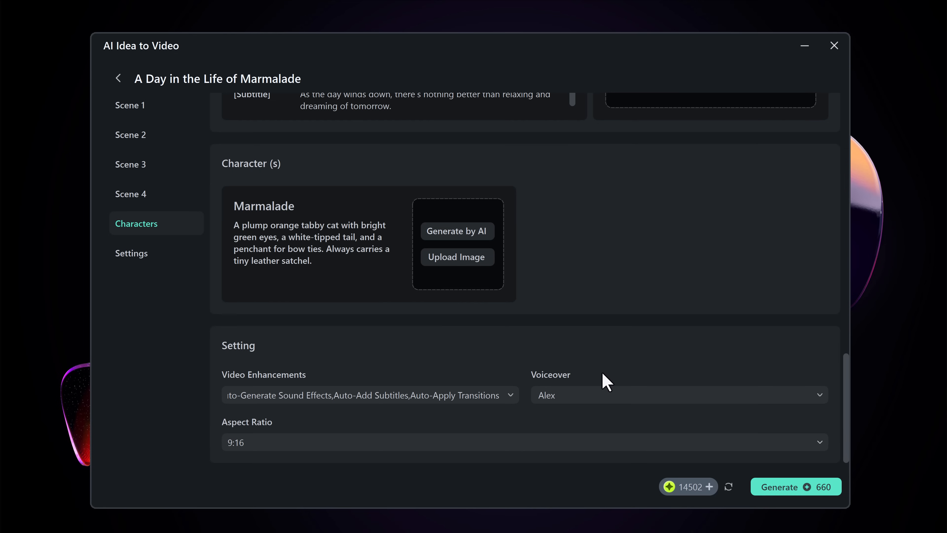
- Generate AI images for all four scenes at once in the Realistic style from their visual descriptions
{"action": "scroll", "coordinate": [606, 381], "scroll_direction": "up", "scroll_amount": 7}
{"action": "scroll", "coordinate": [606, 381], "scroll_direction": "up", "scroll_amount": 16}
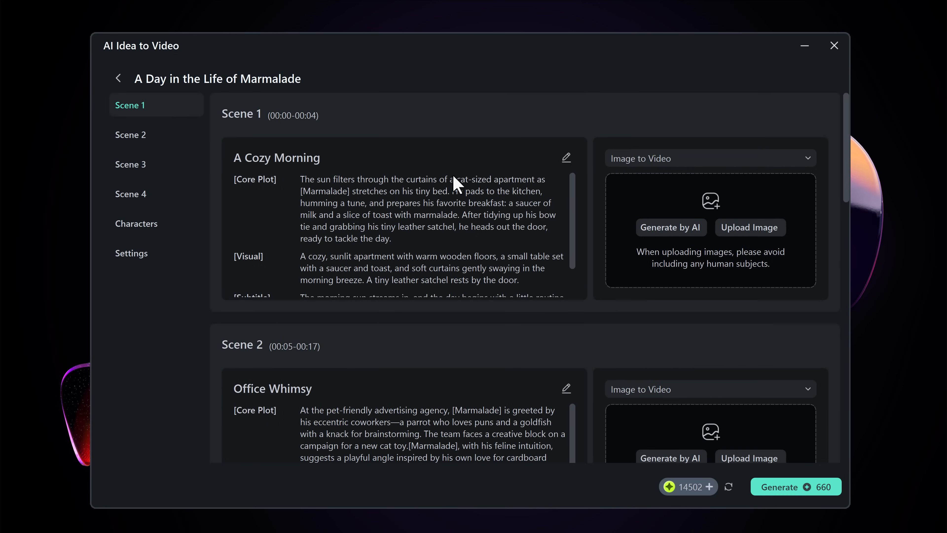
{"action": "left_click", "coordinate": [674, 236]}
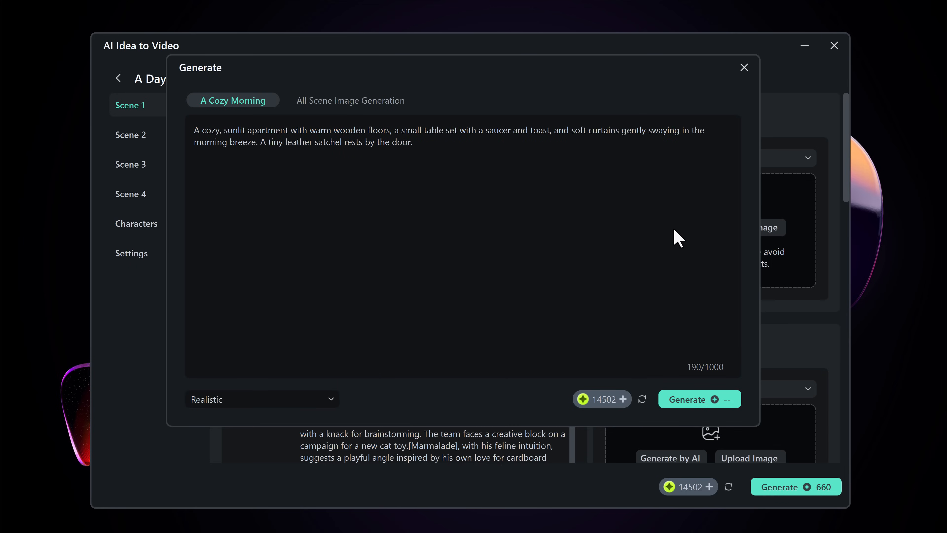
{"action": "left_click", "coordinate": [673, 229]}
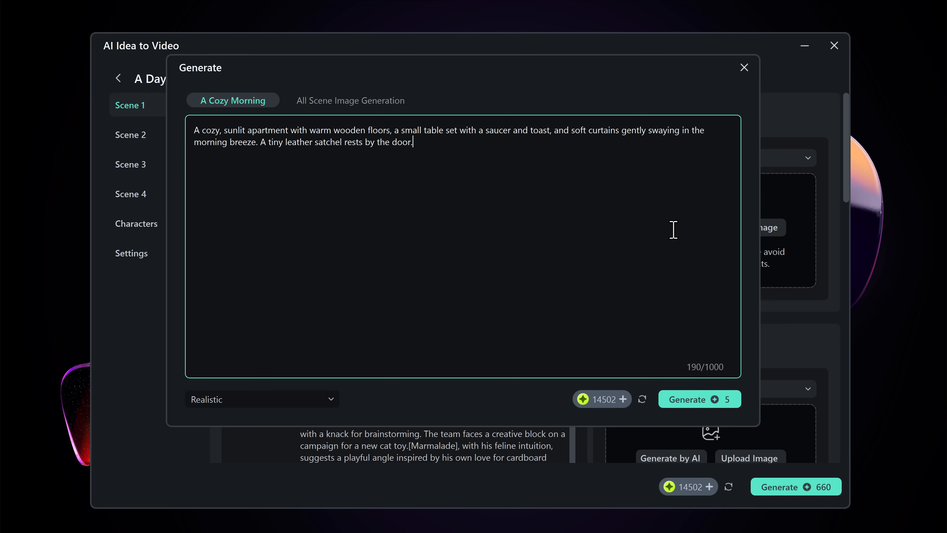
{"action": "left_click", "coordinate": [383, 103]}
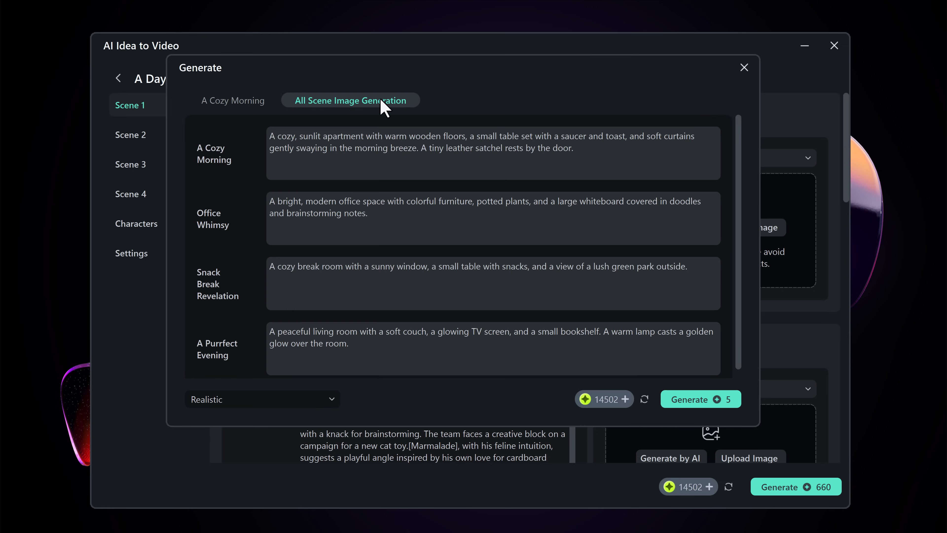
{"action": "scroll", "coordinate": [397, 205], "scroll_direction": "down", "scroll_amount": 1}
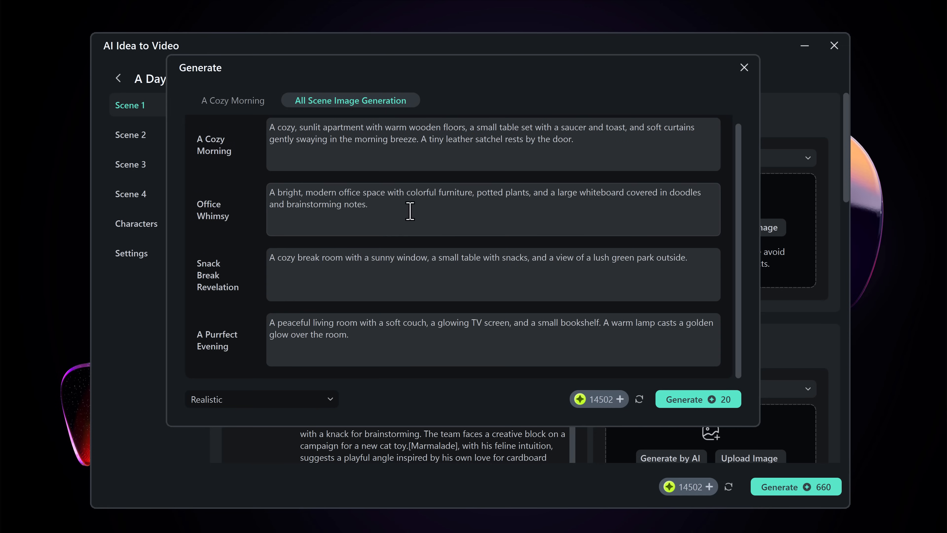
{"action": "left_click", "coordinate": [695, 400]}
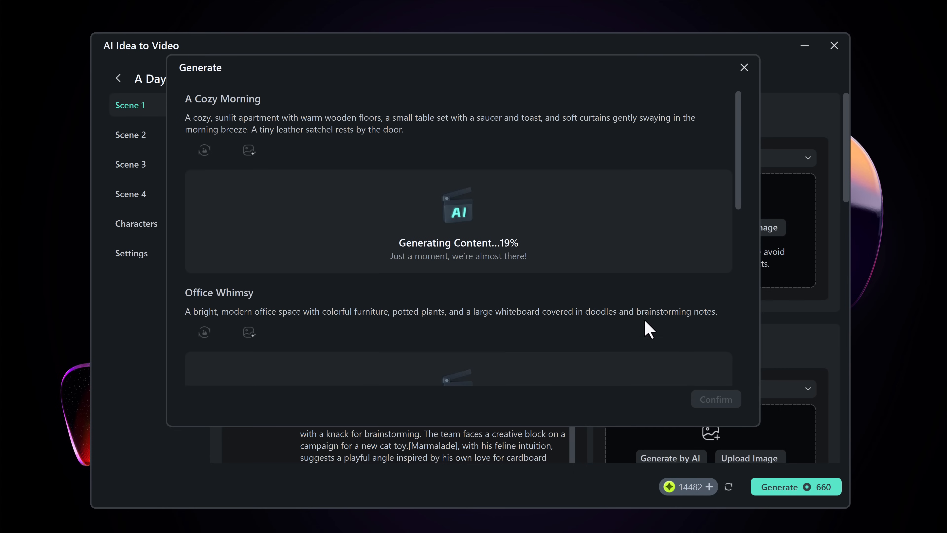
- Choose the generated scene images, picking the first option for A Cozy Morning and Snack Break Revelation, and confirm the selection
{"action": "scroll", "coordinate": [543, 220], "scroll_direction": "down", "scroll_amount": 5}
{"action": "scroll", "coordinate": [541, 218], "scroll_direction": "down", "scroll_amount": 6}
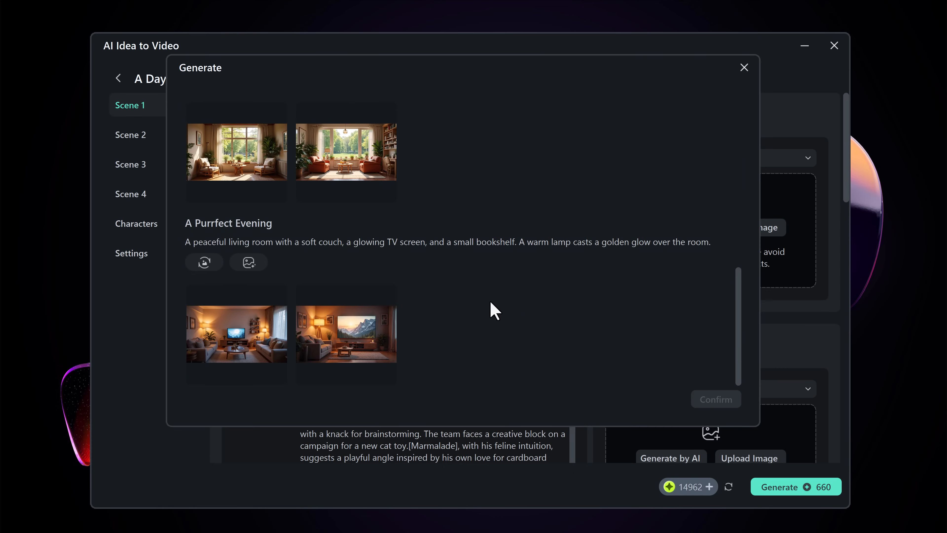
{"action": "scroll", "coordinate": [546, 308], "scroll_direction": "up", "scroll_amount": 10}
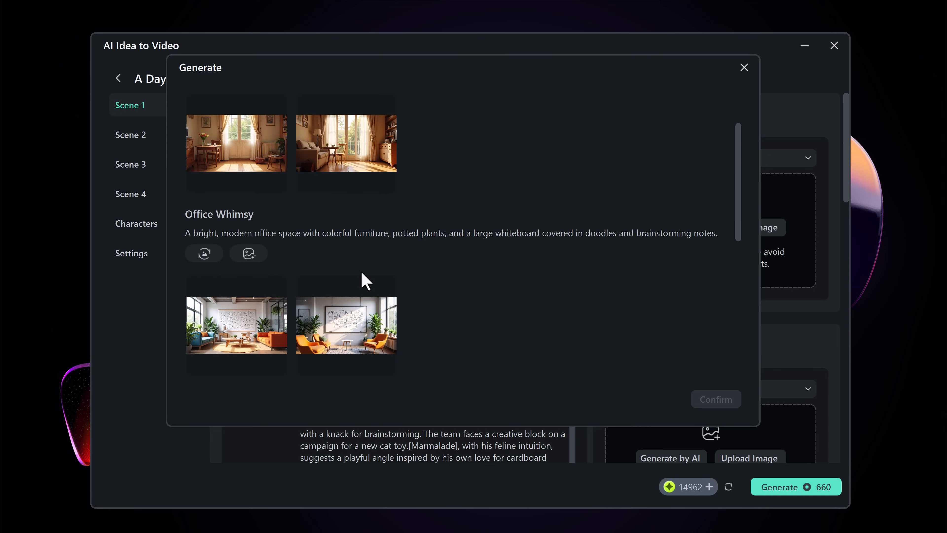
{"action": "scroll", "coordinate": [247, 196], "scroll_direction": "up", "scroll_amount": 1}
{"action": "left_click", "coordinate": [247, 194]}
{"action": "left_click", "coordinate": [328, 190]}
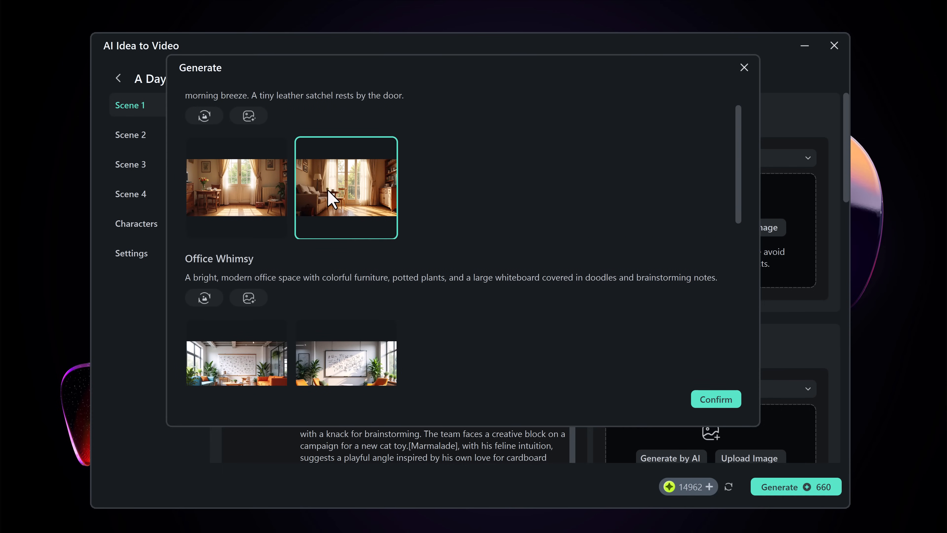
{"action": "left_click", "coordinate": [249, 192]}
{"action": "scroll", "coordinate": [325, 216], "scroll_direction": "down", "scroll_amount": 7}
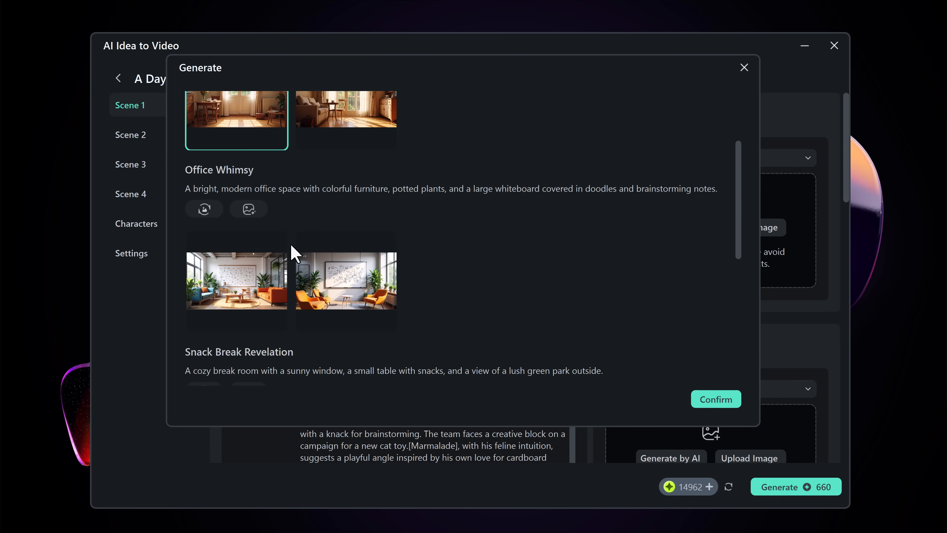
{"action": "left_click", "coordinate": [260, 252]}
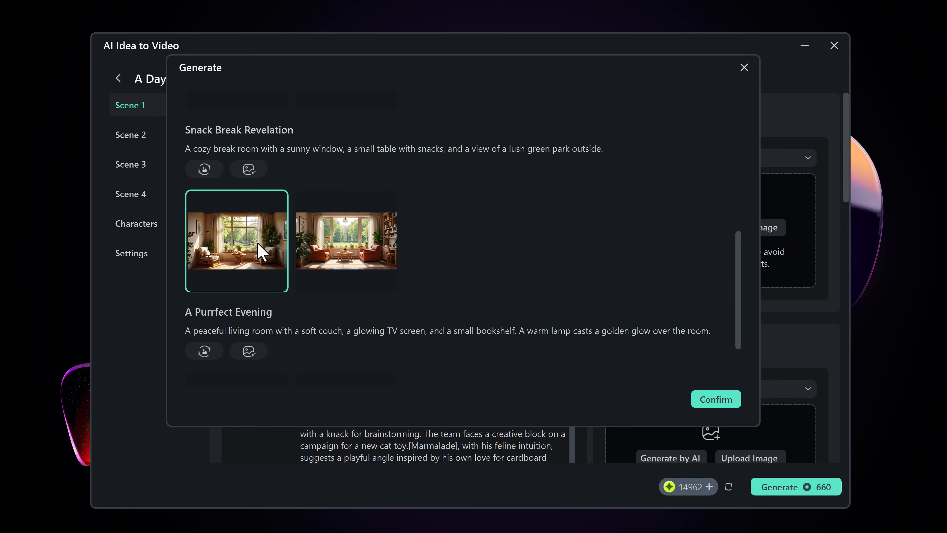
{"action": "left_click", "coordinate": [727, 398]}
- Generate an AI image of the character Marmalade in the Realistic style and confirm it
{"action": "scroll", "coordinate": [362, 264], "scroll_direction": "down", "scroll_amount": 20}
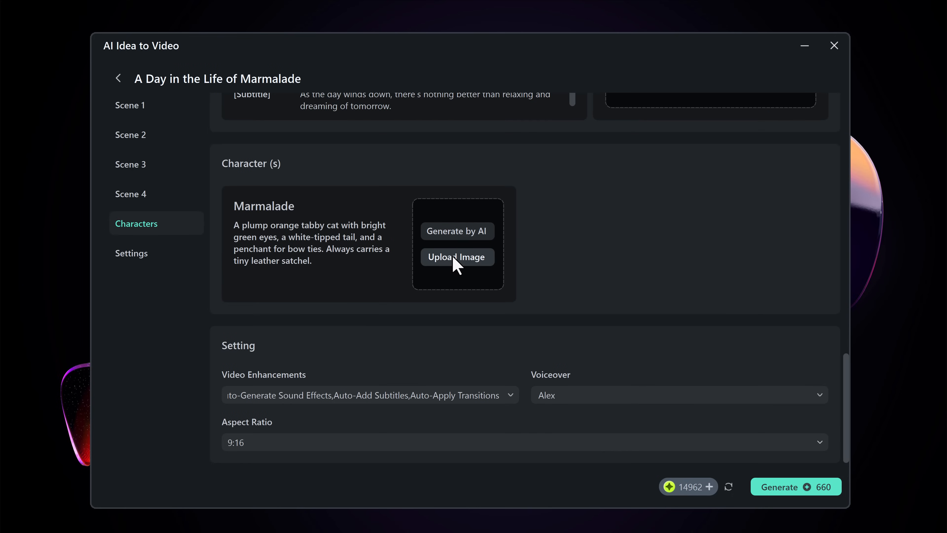
{"action": "left_click", "coordinate": [454, 235]}
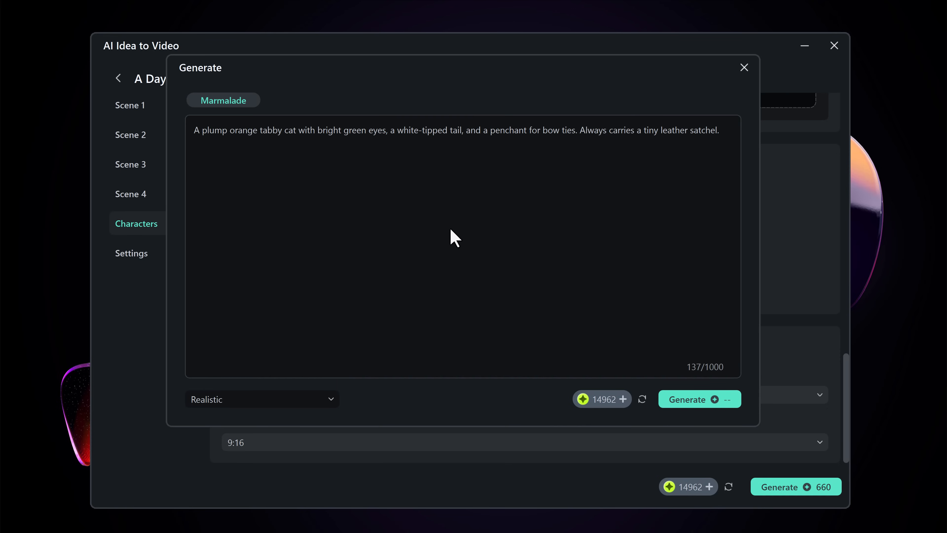
{"action": "left_click", "coordinate": [719, 404]}
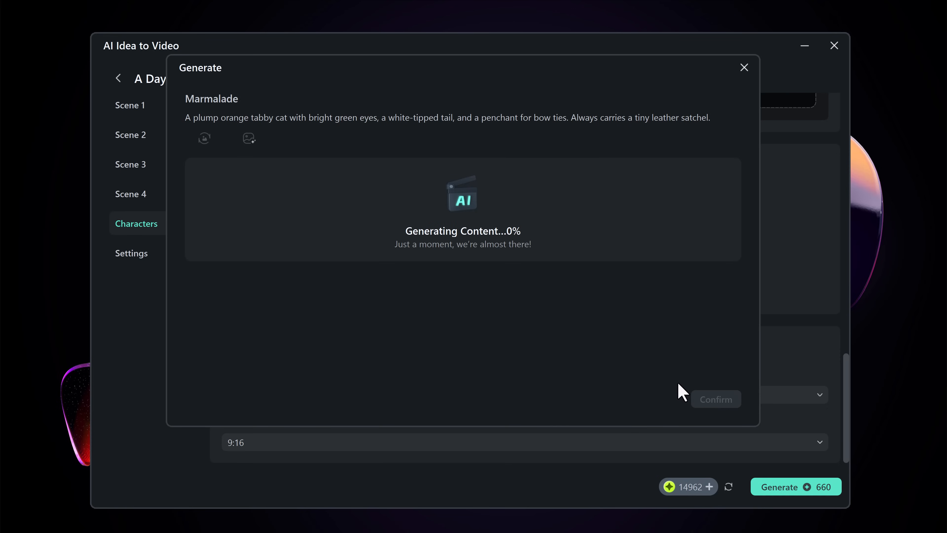
{"action": "left_click", "coordinate": [715, 398]}
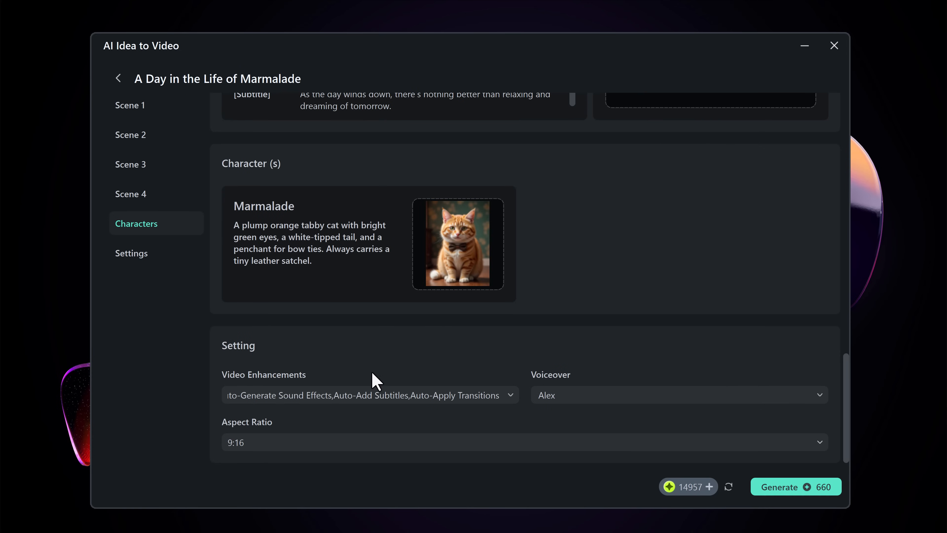
- Check the video enhancement, voiceover and aspect ratio settings, and generate the video in 9:16 with the Alex voice
{"action": "left_click", "coordinate": [315, 396]}
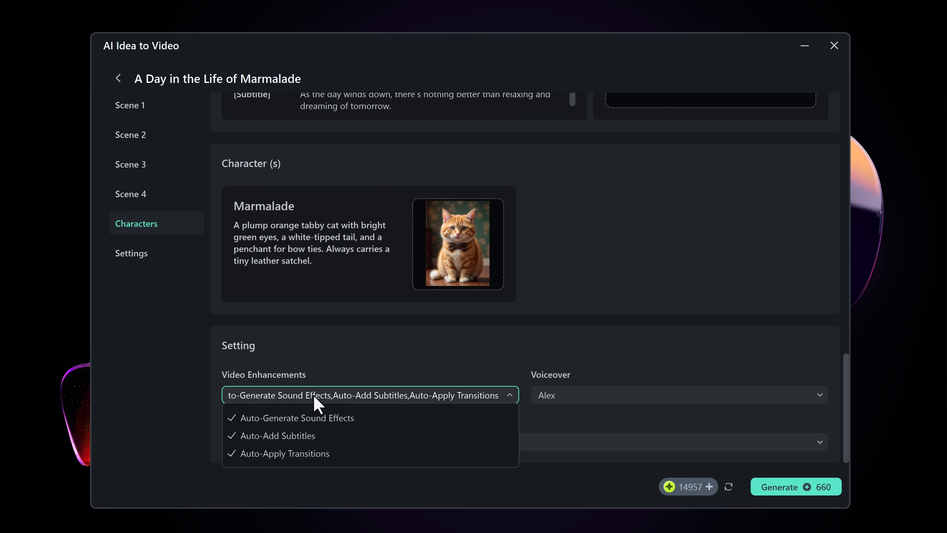
{"action": "left_click", "coordinate": [591, 395]}
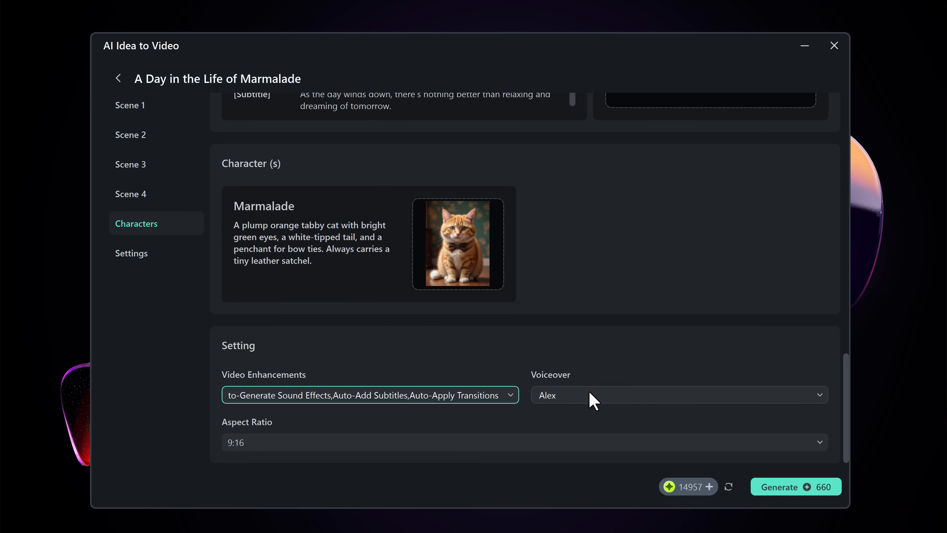
{"action": "left_click", "coordinate": [377, 444]}
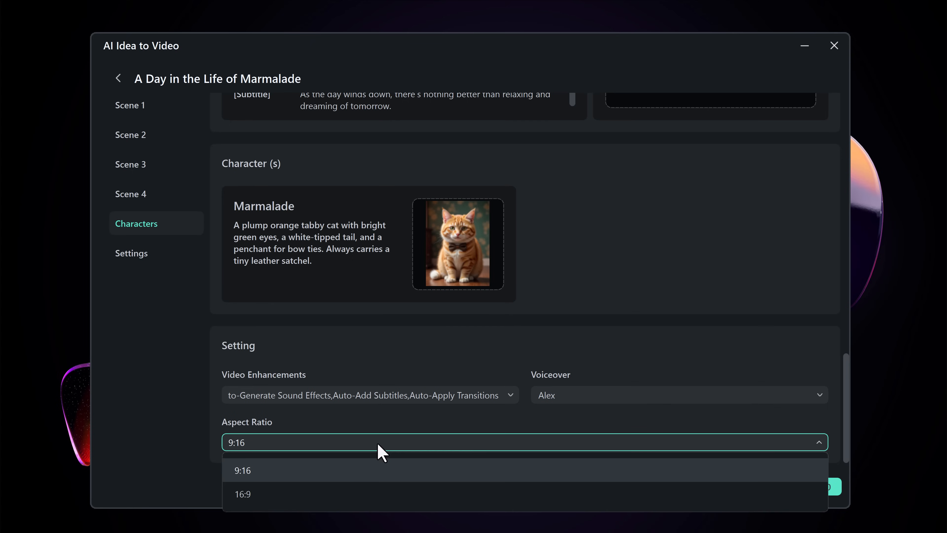
{"action": "left_click", "coordinate": [387, 421]}
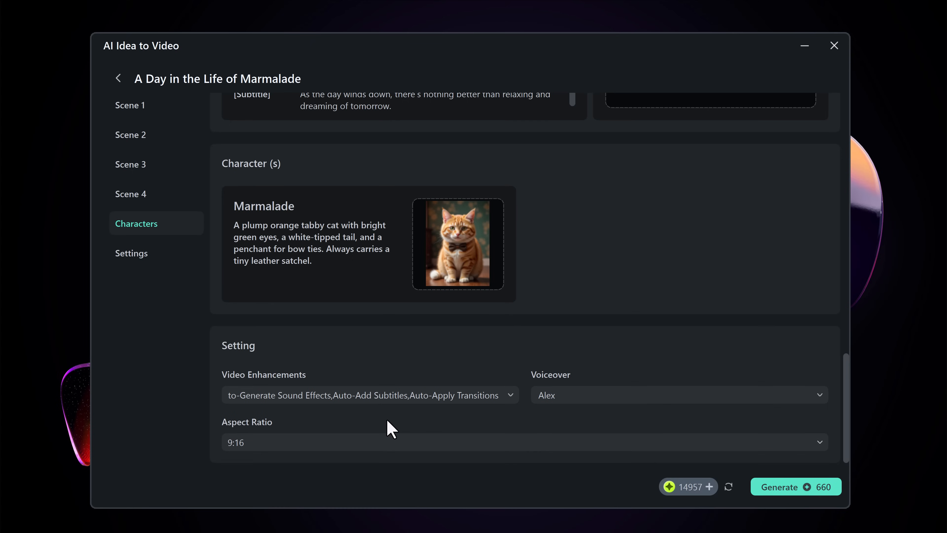
{"action": "left_click", "coordinate": [790, 486]}
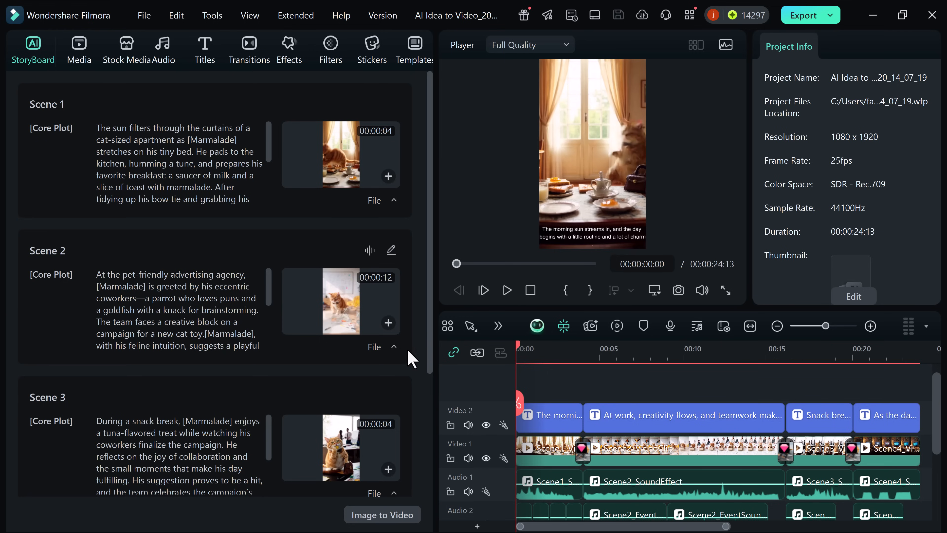
- Play the generated video through and examine the storyboard's editing options for Scene 2
{"action": "left_click", "coordinate": [507, 290]}
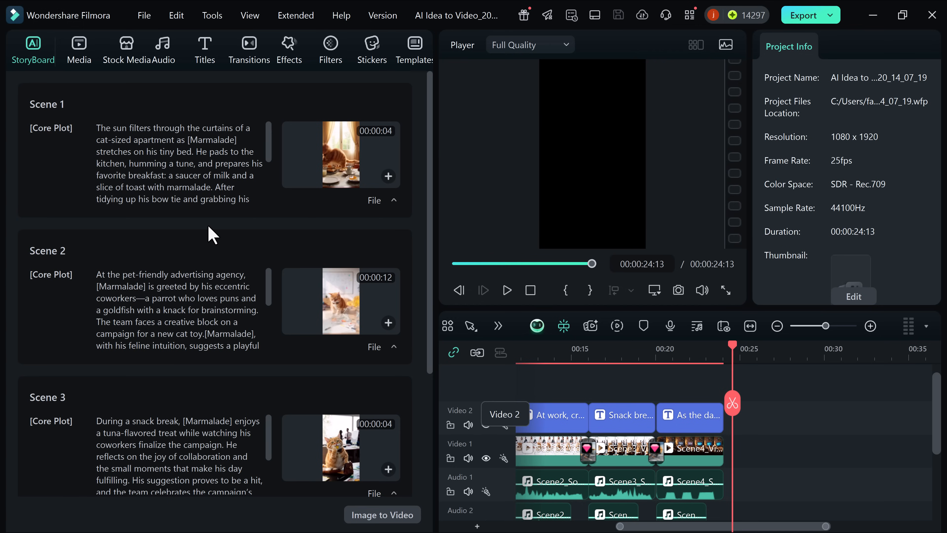
{"action": "scroll", "coordinate": [211, 235], "scroll_direction": "down", "scroll_amount": 1}
{"action": "scroll", "coordinate": [380, 326], "scroll_direction": "down", "scroll_amount": 1}
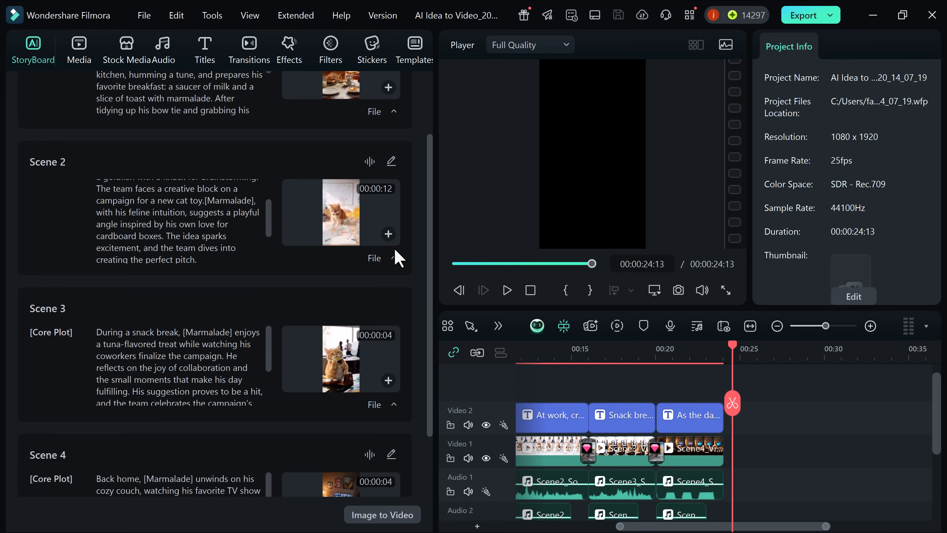
{"action": "left_click", "coordinate": [392, 163]}
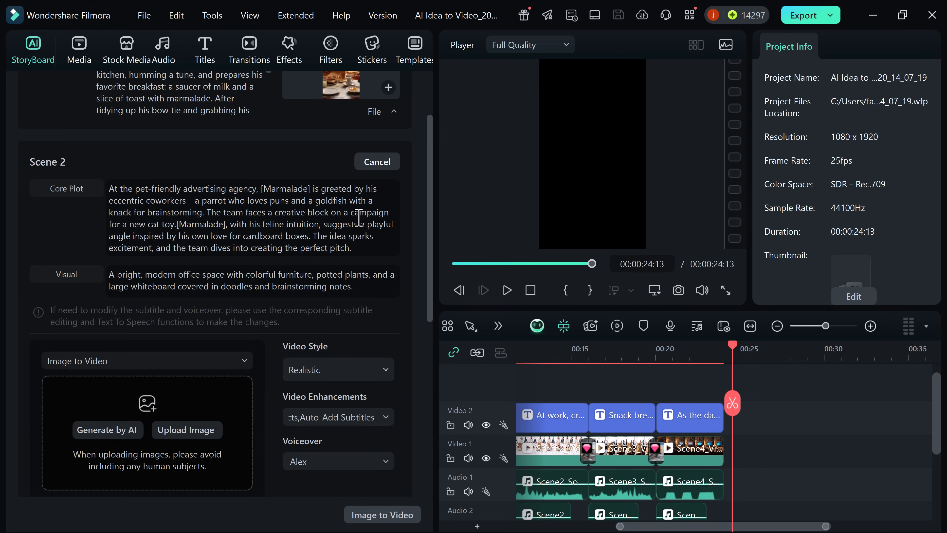
{"action": "scroll", "coordinate": [327, 364], "scroll_direction": "down", "scroll_amount": 4}
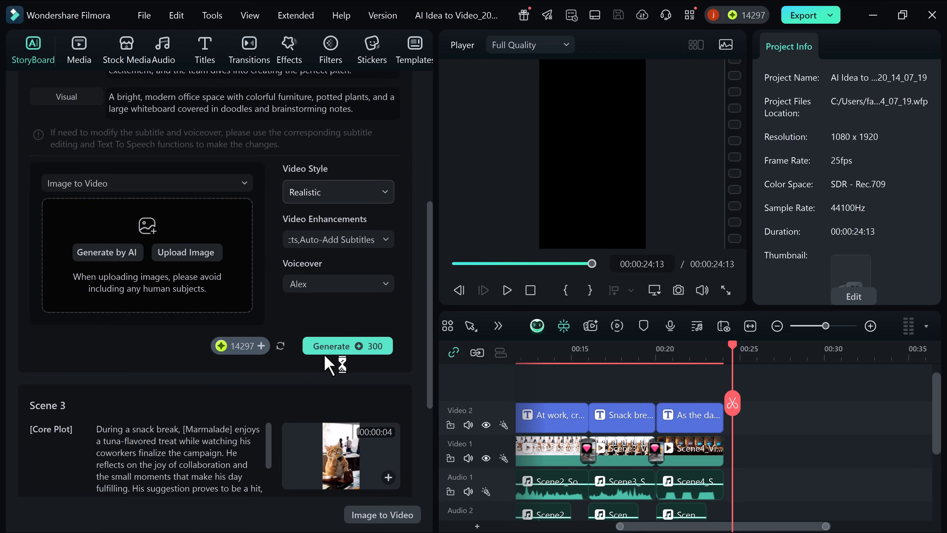
{"action": "scroll", "coordinate": [327, 364], "scroll_direction": "down", "scroll_amount": 4}
{"action": "scroll", "coordinate": [328, 361], "scroll_direction": "up", "scroll_amount": 8}
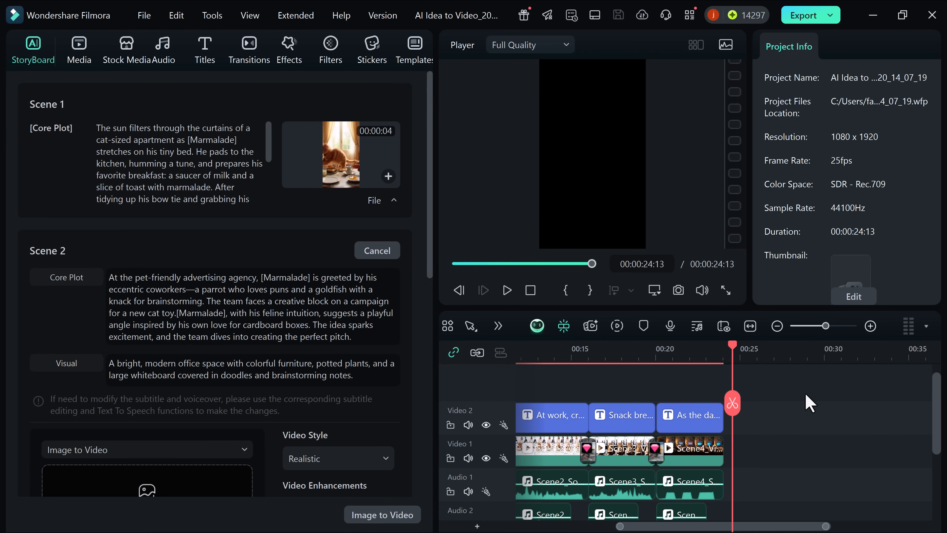
- Export the video to D:/ as a 1080 x 1920 MP4 with H.264 encoding and Medium quality
{"action": "left_click", "coordinate": [806, 14]}
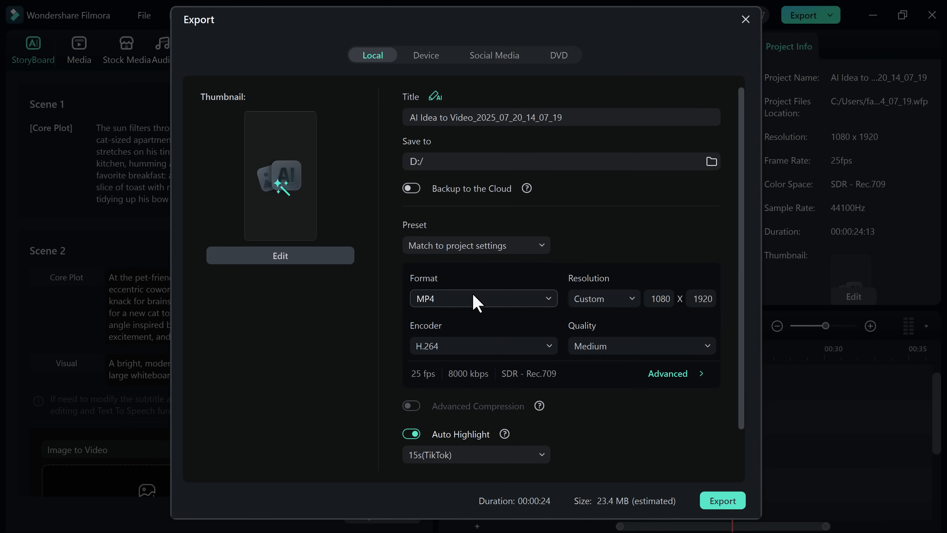
{"action": "left_click", "coordinate": [714, 497]}
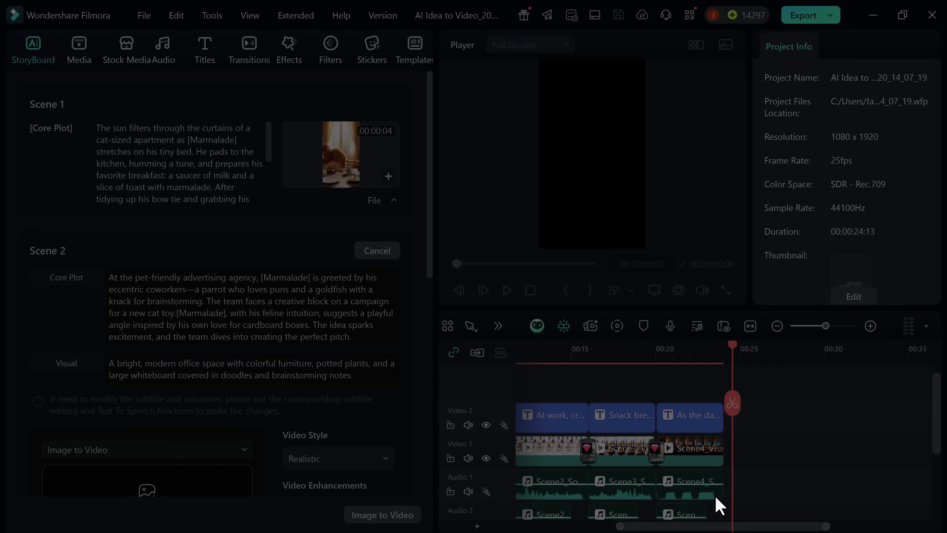